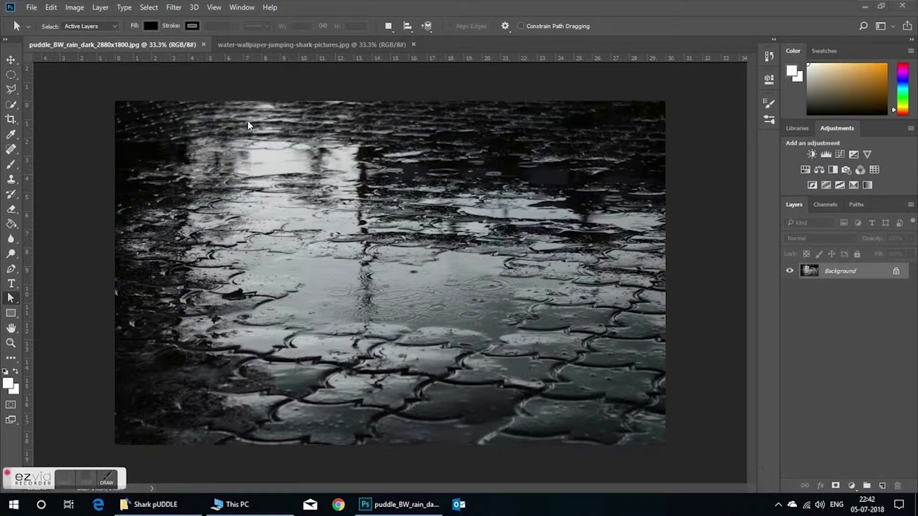
# Compare the rainy puddle and jumping-shark photos, ending on the shark document with Quick Selection.
pyautogui.click(310, 43)
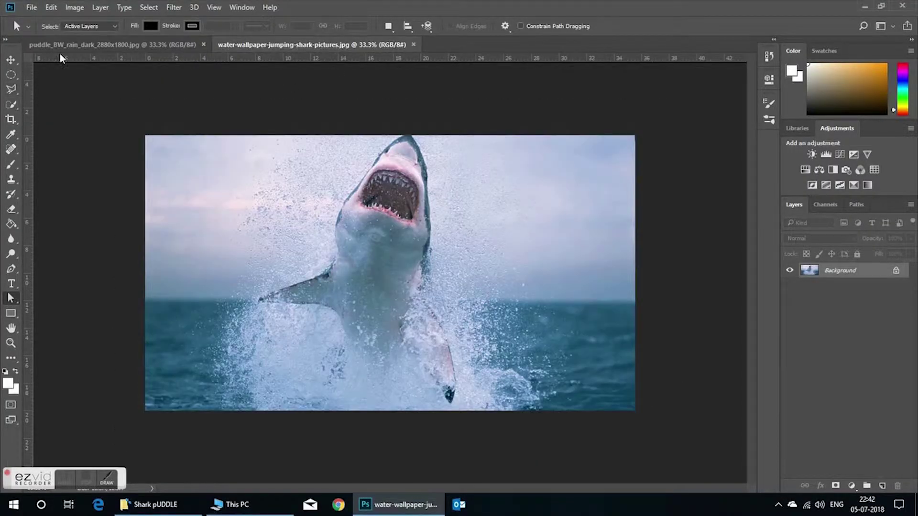
pyautogui.click(145, 45)
pyautogui.click(365, 44)
pyautogui.click(180, 45)
pyautogui.click(363, 44)
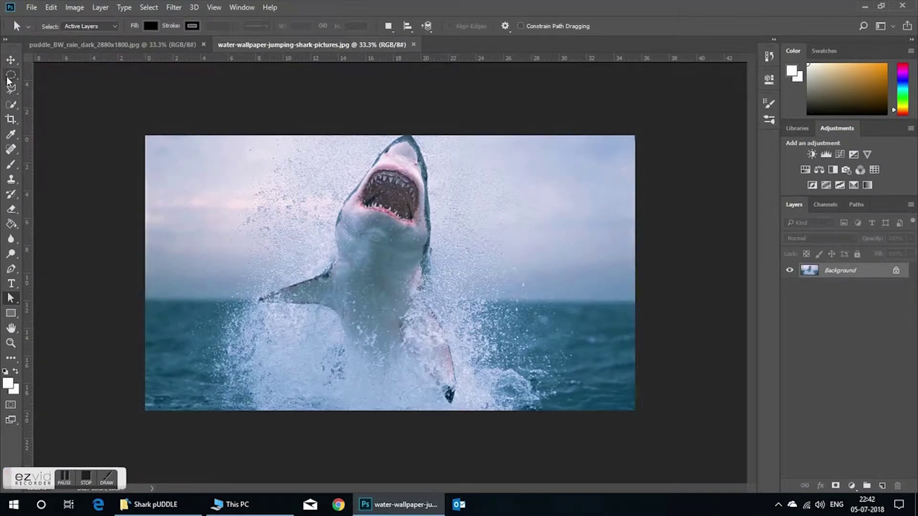
pyautogui.click(12, 107)
# Quick-select the shark, paste it into the puddle photo as Layer 1, and start Free Transform.
pyautogui.moveTo(309, 302)
pyautogui.mouseDown()
pyautogui.moveTo(338, 292)
pyautogui.moveTo(327, 280)
pyautogui.moveTo(272, 304)
pyautogui.moveTo(273, 297)
pyautogui.moveTo(352, 292)
pyautogui.moveTo(380, 209)
pyautogui.moveTo(414, 153)
pyautogui.moveTo(428, 225)
pyautogui.moveTo(421, 317)
pyautogui.moveTo(456, 400)
pyautogui.moveTo(413, 347)
pyautogui.moveTo(351, 329)
pyautogui.moveTo(380, 356)
pyautogui.moveTo(431, 311)
pyautogui.moveTo(409, 263)
pyautogui.moveTo(139, 53)
pyautogui.moveTo(139, 42)
pyautogui.moveTo(398, 266)
pyautogui.moveTo(420, 316)
pyautogui.mouseUp()
pyautogui.hotkey('ctrl', 't')
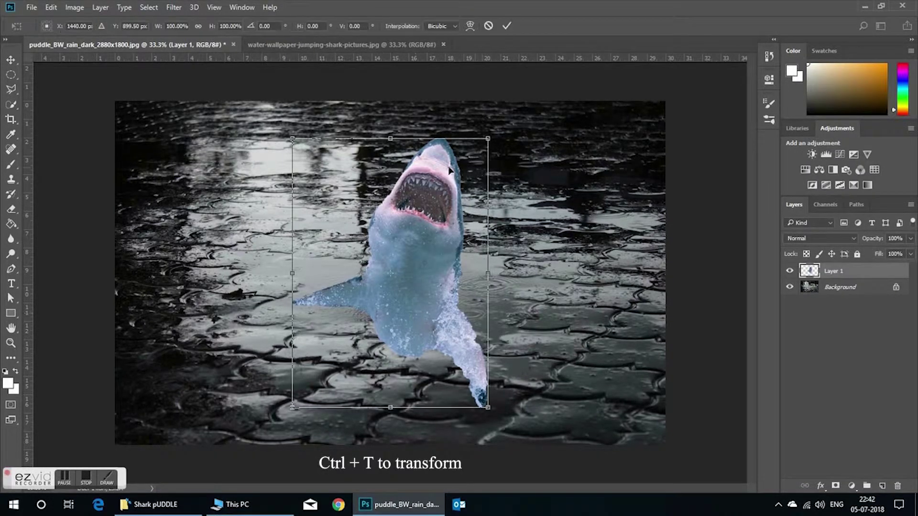
# Scale the shark to about 63%, rotate it -15°, centre it in the puddle and commit.
pyautogui.moveTo(489, 139); pyautogui.dragTo(416, 236)
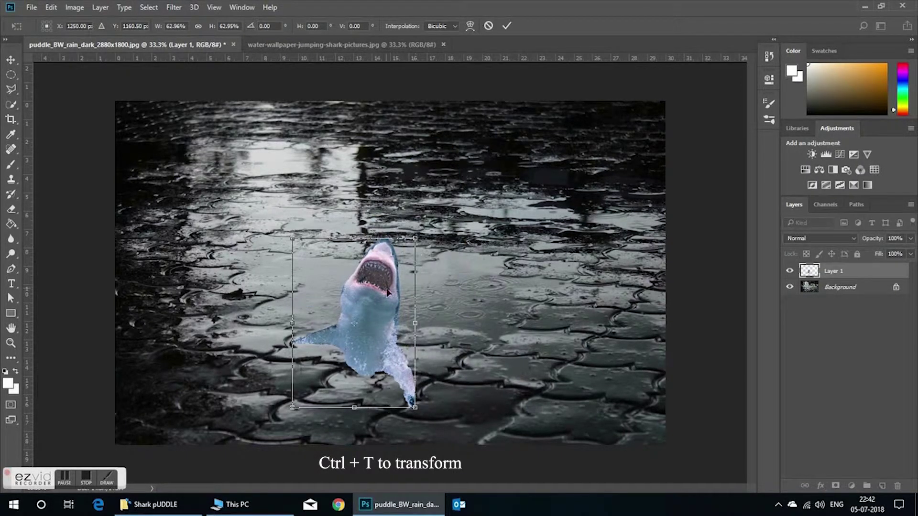
pyautogui.moveTo(363, 316); pyautogui.dragTo(375, 268)
pyautogui.moveTo(442, 353); pyautogui.dragTo(462, 330)
pyautogui.moveTo(406, 320); pyautogui.dragTo(436, 310)
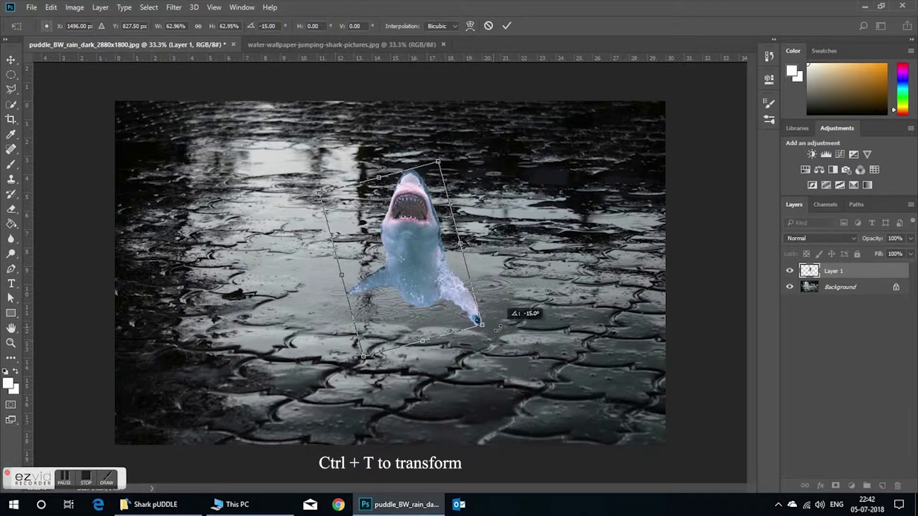
pyautogui.moveTo(452, 260); pyautogui.dragTo(441, 260)
pyautogui.click(508, 26)
pyautogui.press('w')
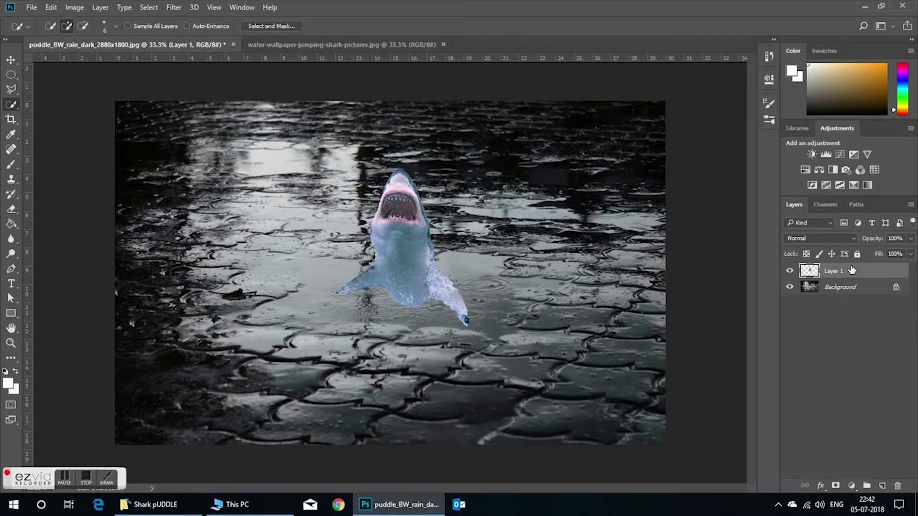
# Convert the puddle Background to a smart object, then rasterize it as Layer 0.
pyautogui.rightClick(853, 287)
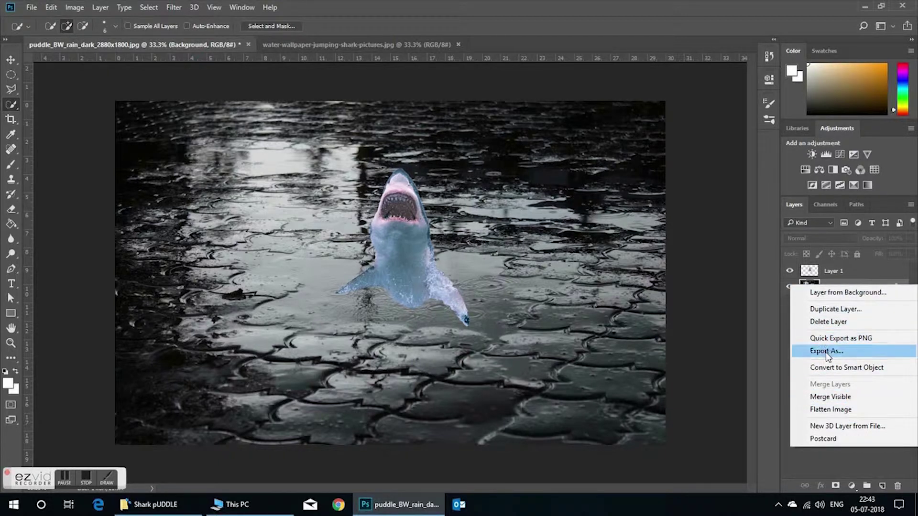
pyautogui.click(825, 368)
pyautogui.rightClick(843, 289)
pyautogui.click(876, 346)
pyautogui.rightClick(835, 290)
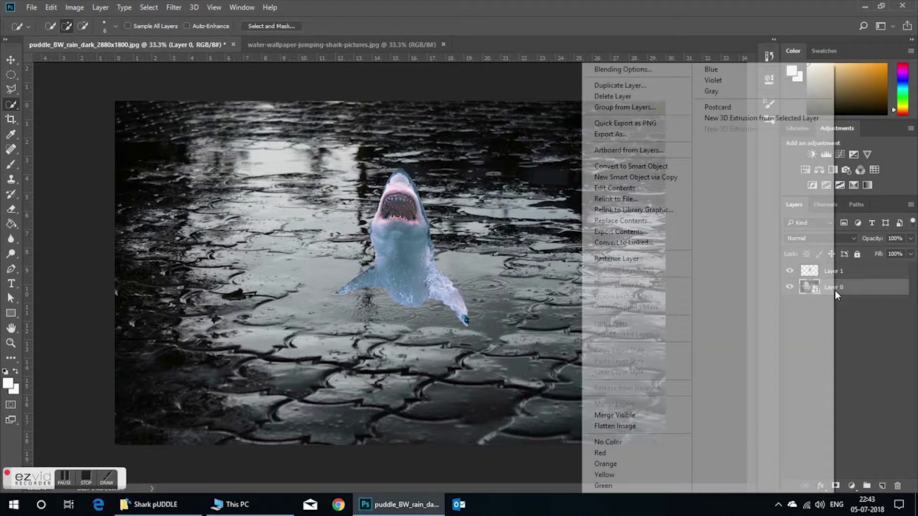
pyautogui.click(627, 259)
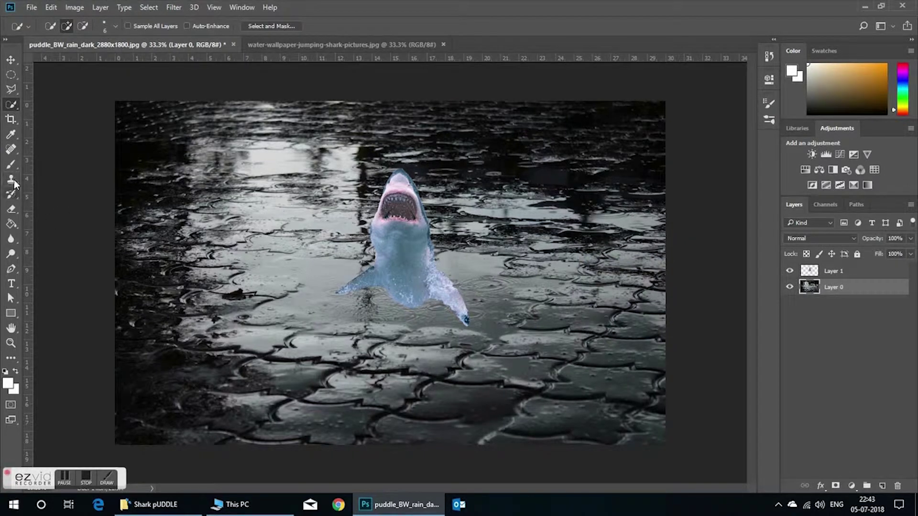
# Erase the splash along the shark's lower body on Layer 1, undoing a stray erase on the puddle.
pyautogui.click(11, 209)
pyautogui.moveTo(364, 307); pyautogui.dragTo(352, 300)
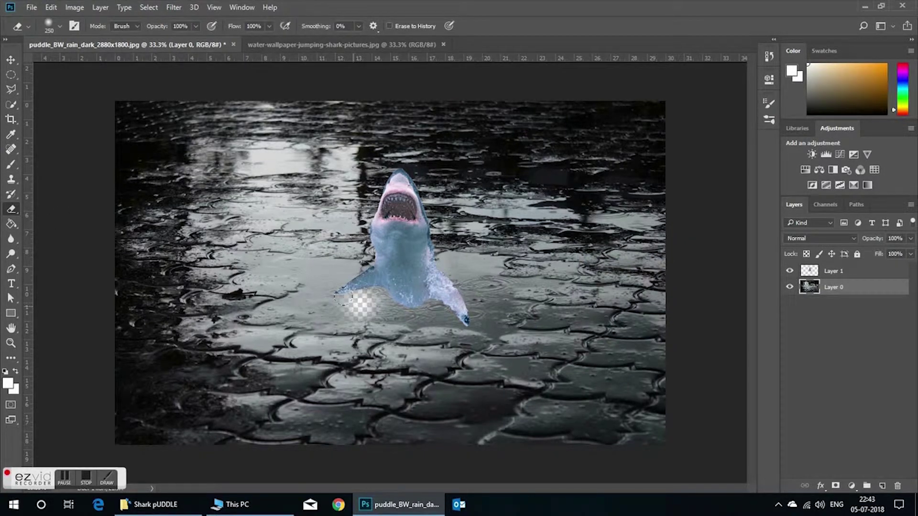
pyautogui.hotkey('ctrl', 'z')
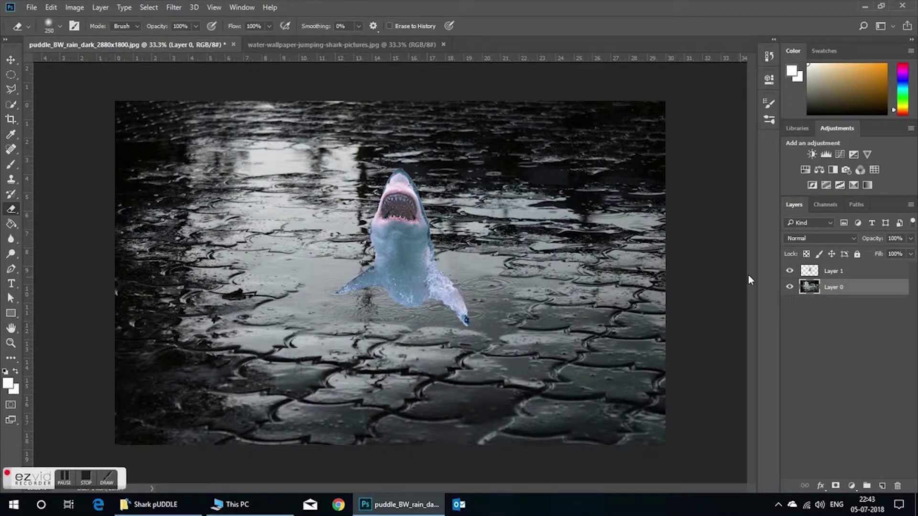
pyautogui.click(830, 274)
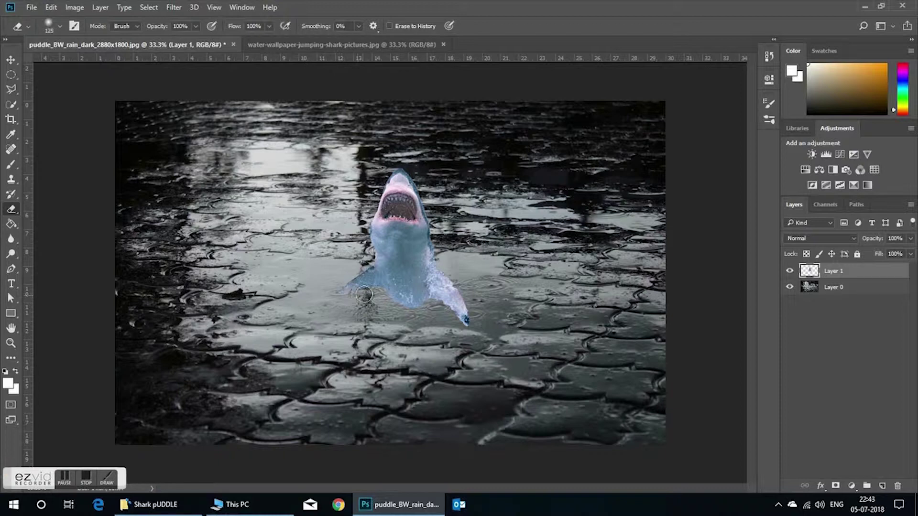
pyautogui.moveTo(386, 294); pyautogui.dragTo(442, 308)
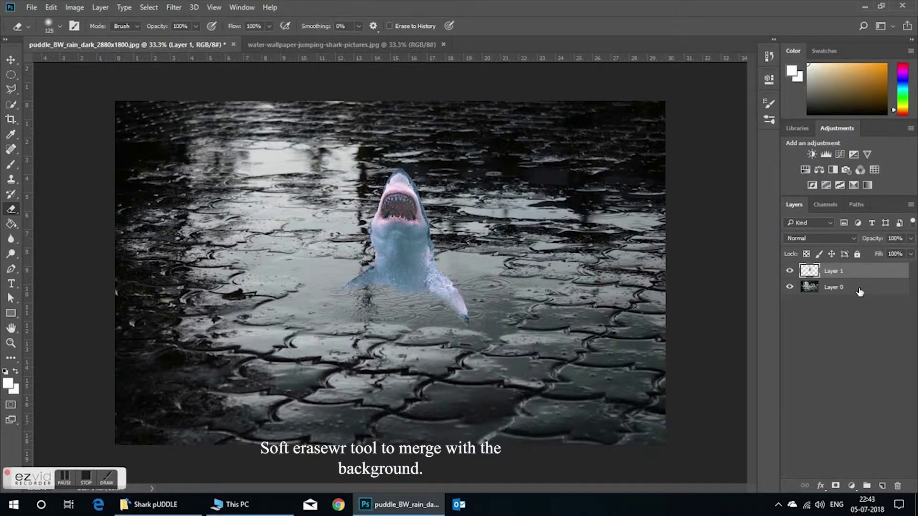
pyautogui.rightClick(855, 272)
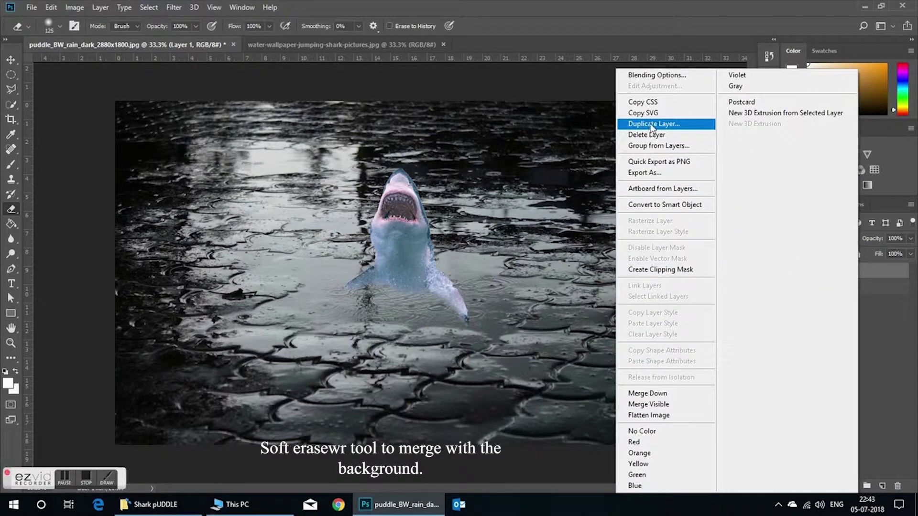
# Add a Black & White adjustment clipped to the shark layer, followed by a Brightness/Contrast layer.
pyautogui.click(842, 230)
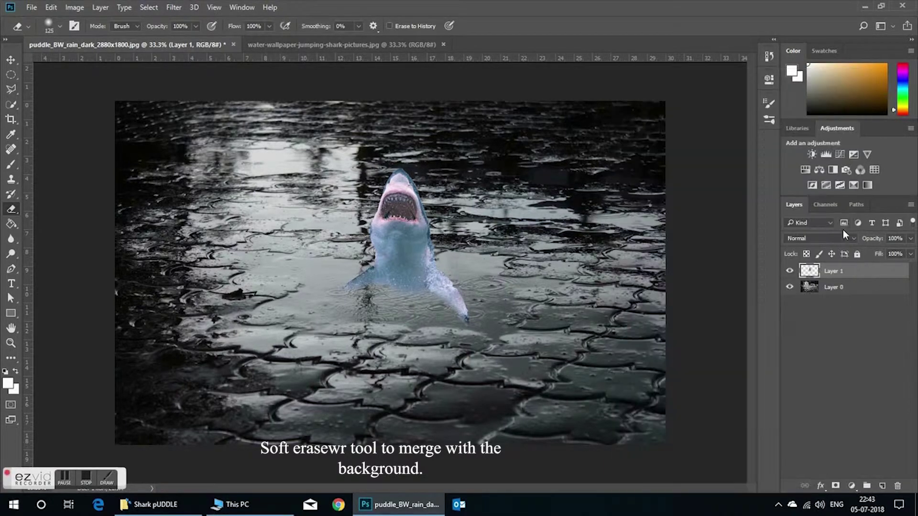
pyautogui.click(833, 170)
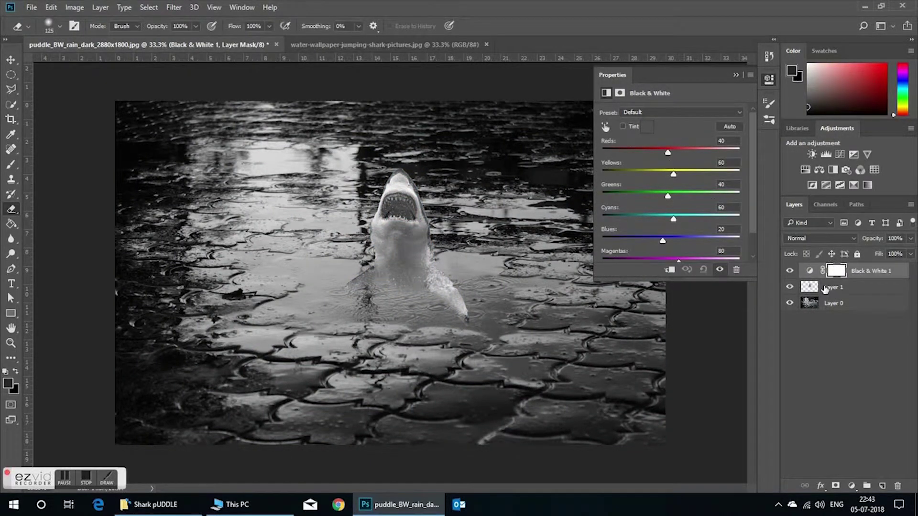
pyautogui.click(670, 270)
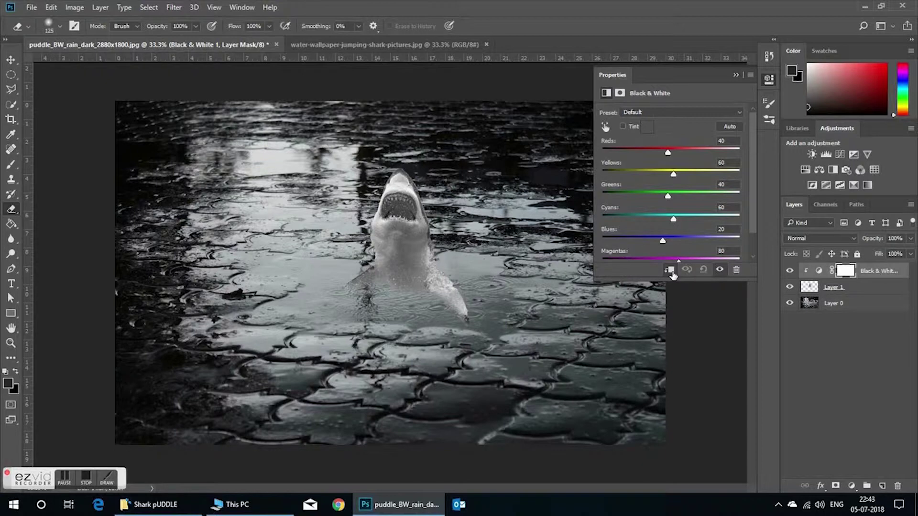
pyautogui.click(735, 75)
pyautogui.click(812, 155)
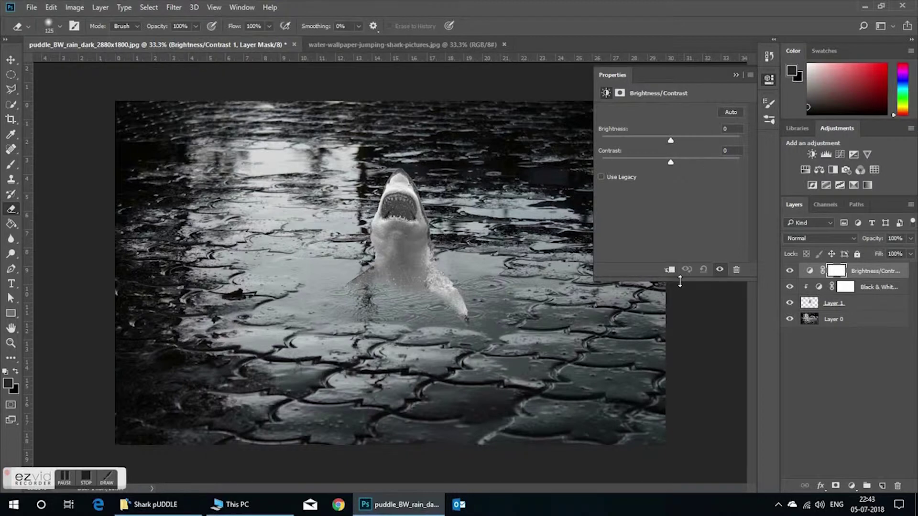
# Clip Brightness/Contrast to the shark and raise Brightness to 26.
pyautogui.click(669, 271)
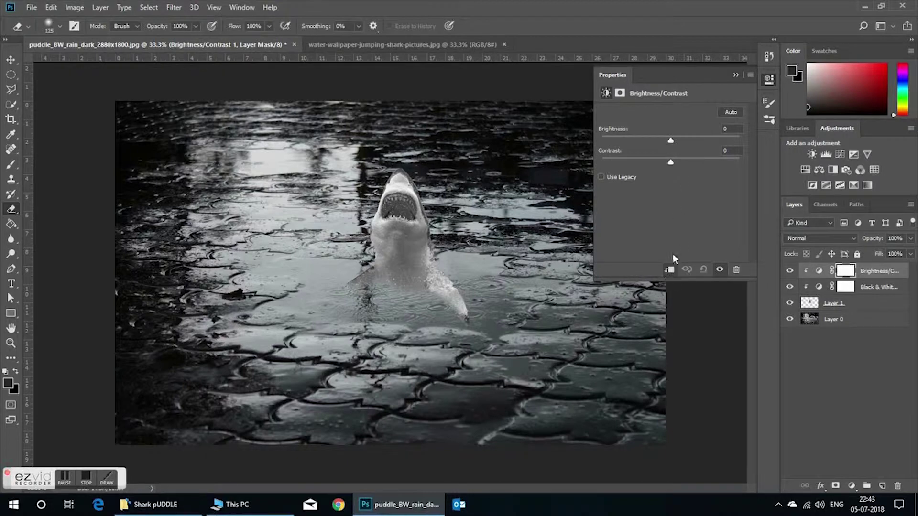
pyautogui.moveTo(672, 146); pyautogui.dragTo(682, 147)
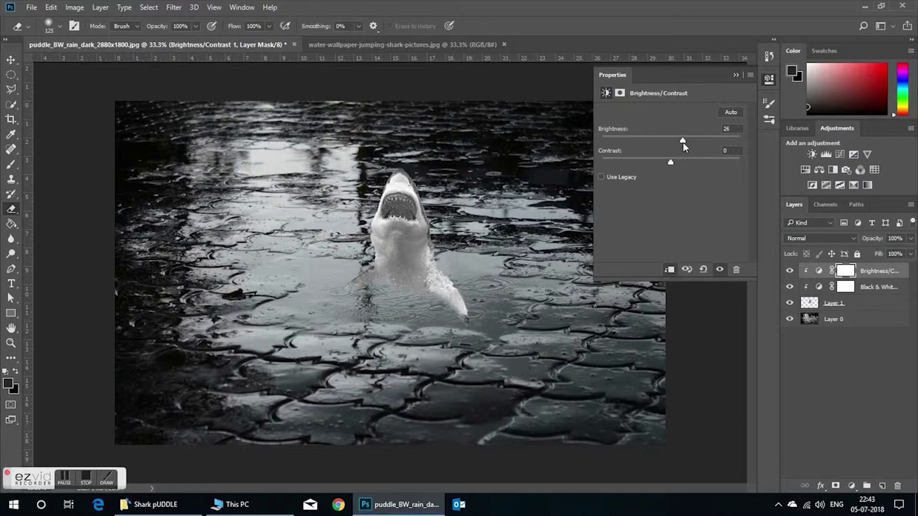
pyautogui.click(737, 74)
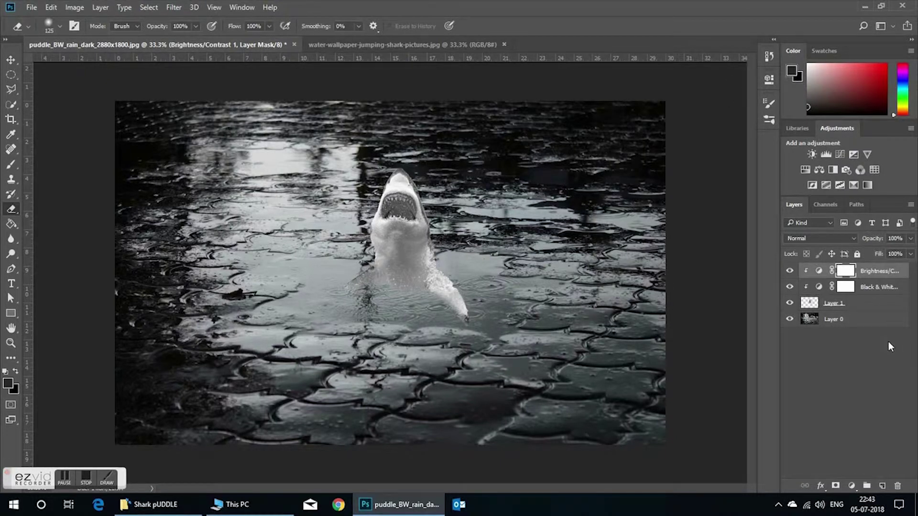
pyautogui.click(63, 481)
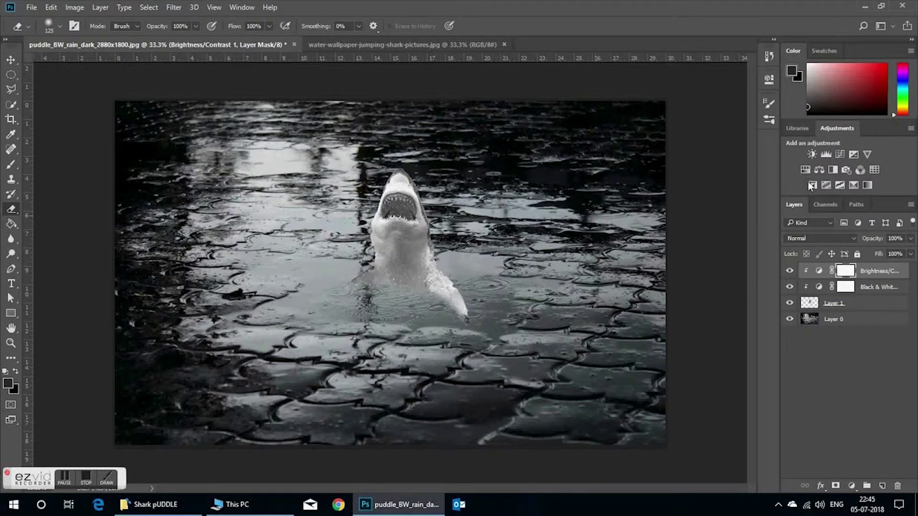
# Add a Curves adjustment, lifting the midtones and pulling the upper curve down.
pyautogui.click(840, 154)
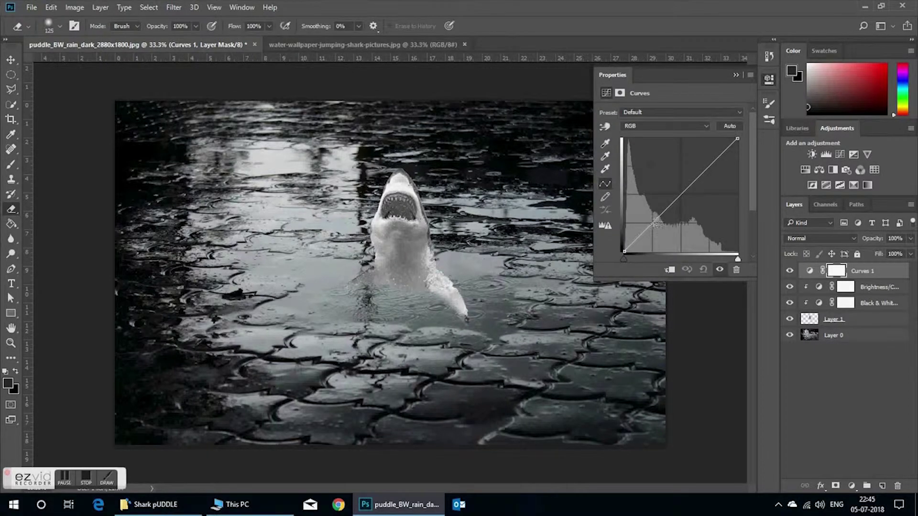
pyautogui.moveTo(653, 224); pyautogui.dragTo(648, 215)
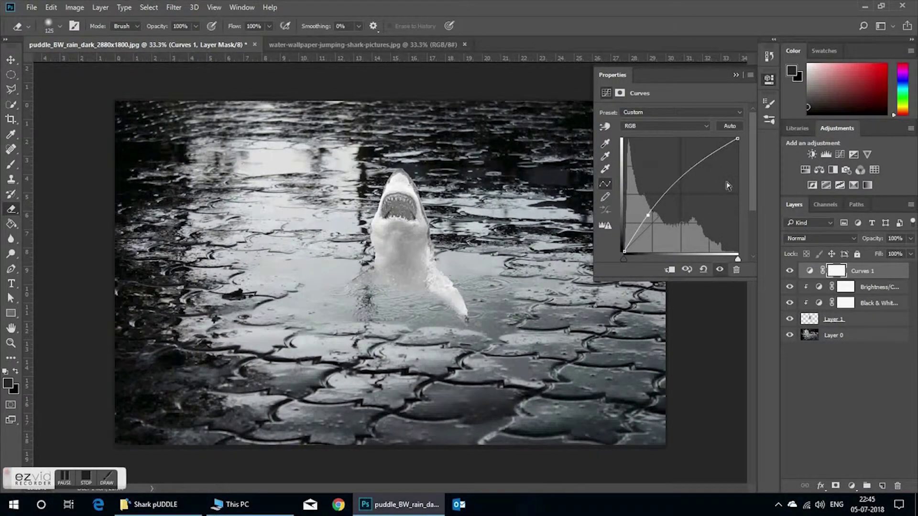
pyautogui.moveTo(711, 154); pyautogui.dragTo(718, 167)
# Quick-select the shark's head, body and fin on Layer 1, undoing a stray duplicate and water spill.
pyautogui.click(736, 75)
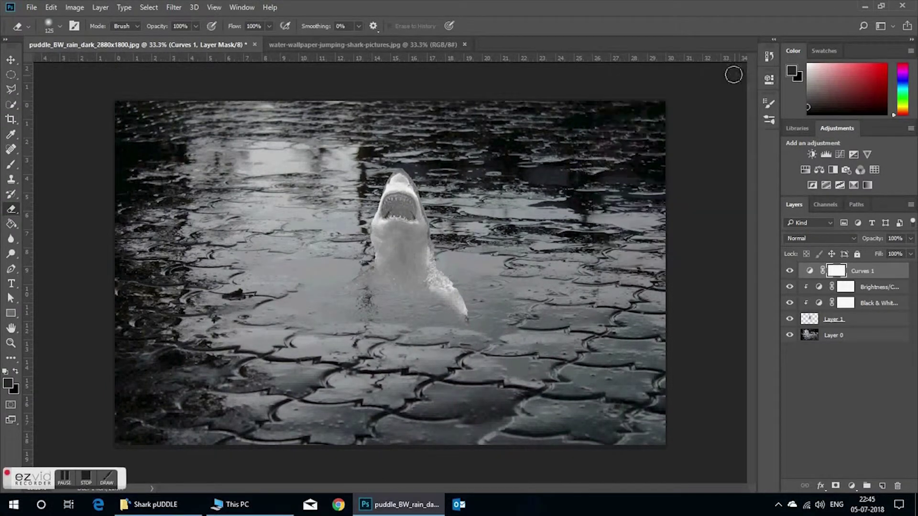
pyautogui.moveTo(854, 320); pyautogui.dragTo(882, 485)
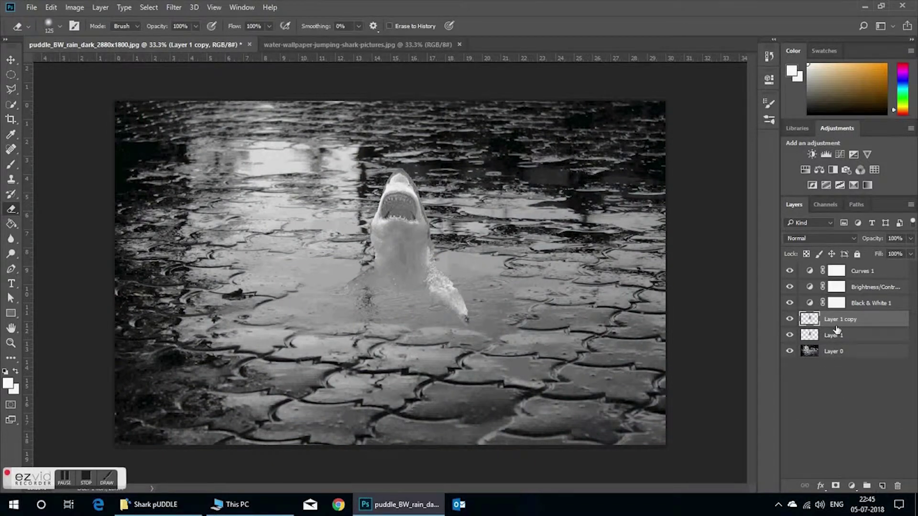
pyautogui.hotkey('ctrl', 'z')
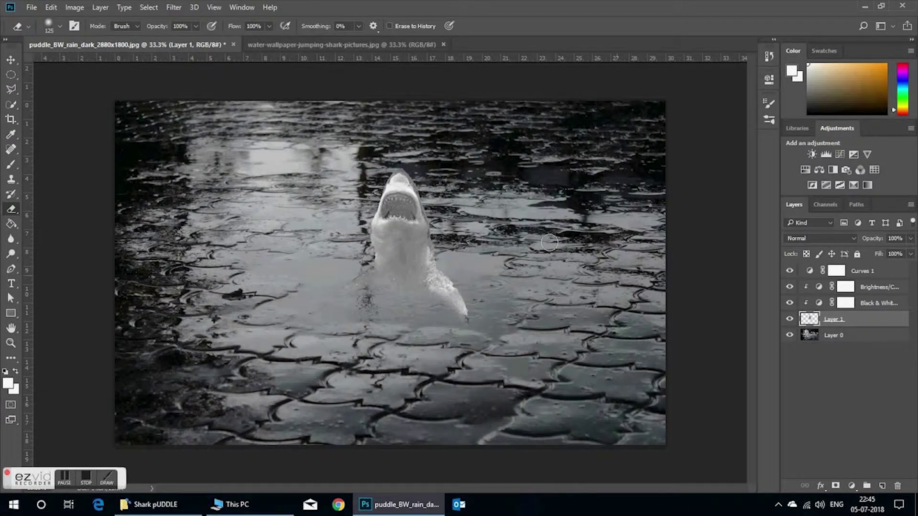
pyautogui.click(12, 104)
pyautogui.moveTo(392, 236)
pyautogui.mouseDown()
pyautogui.moveTo(400, 185)
pyautogui.moveTo(463, 308)
pyautogui.mouseUp()
pyautogui.moveTo(363, 296)
pyautogui.mouseDown()
pyautogui.moveTo(335, 297)
pyautogui.moveTo(406, 187)
pyautogui.moveTo(383, 206)
pyautogui.moveTo(397, 155)
pyautogui.mouseUp()
pyautogui.hotkey('ctrl', 'alt', 'z')
pyautogui.hotkey('ctrl', 'alt', 'z')
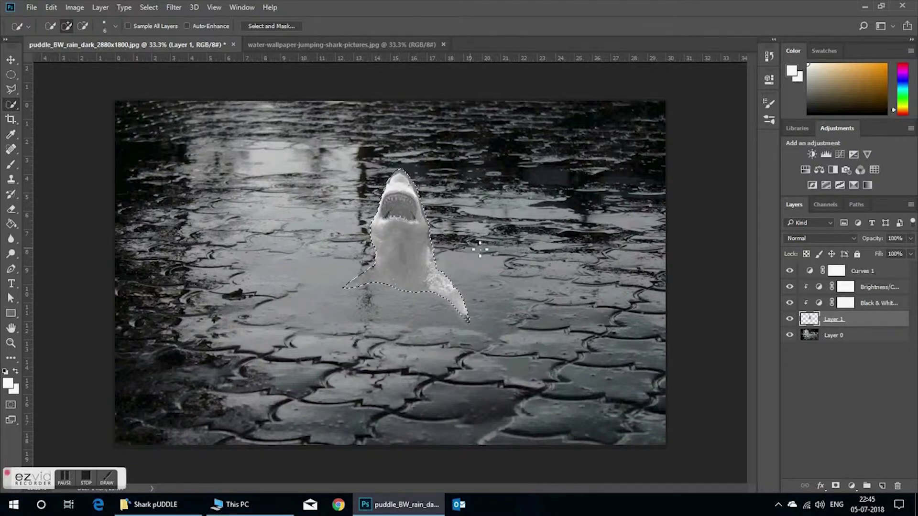
# Paste the shark onto new Layer 2, flip it vertically and move it beneath the original.
pyautogui.click(823, 381)
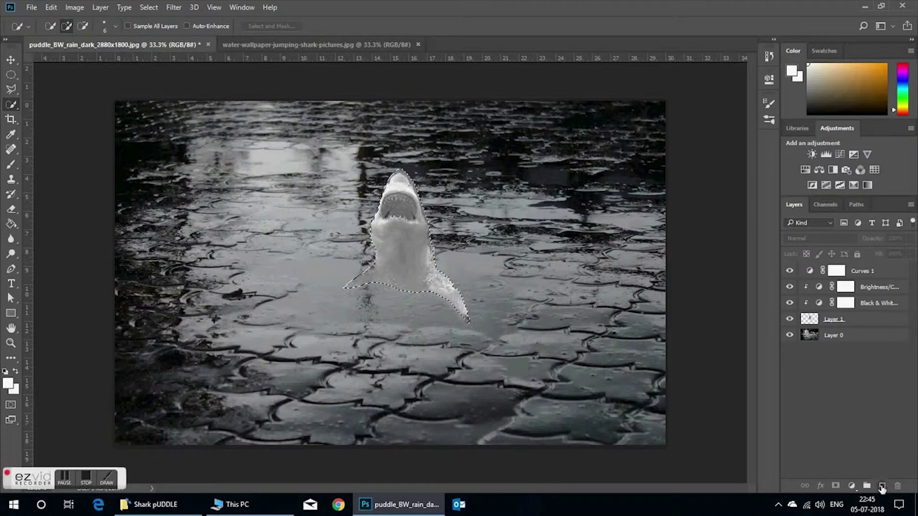
pyautogui.click(882, 485)
pyautogui.hotkey('ctrl', 'v')
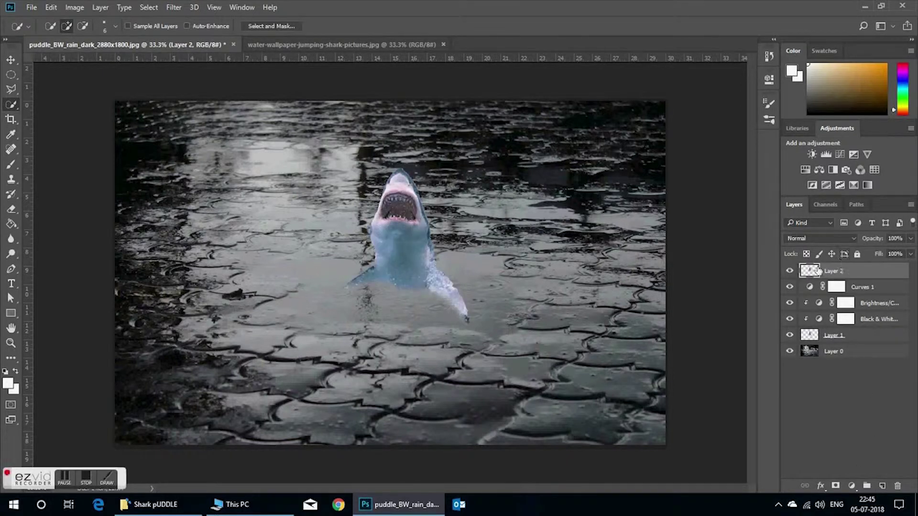
pyautogui.hotkey('ctrl', 't')
pyautogui.moveTo(404, 163); pyautogui.dragTo(406, 324)
pyautogui.moveTo(455, 272); pyautogui.dragTo(449, 339)
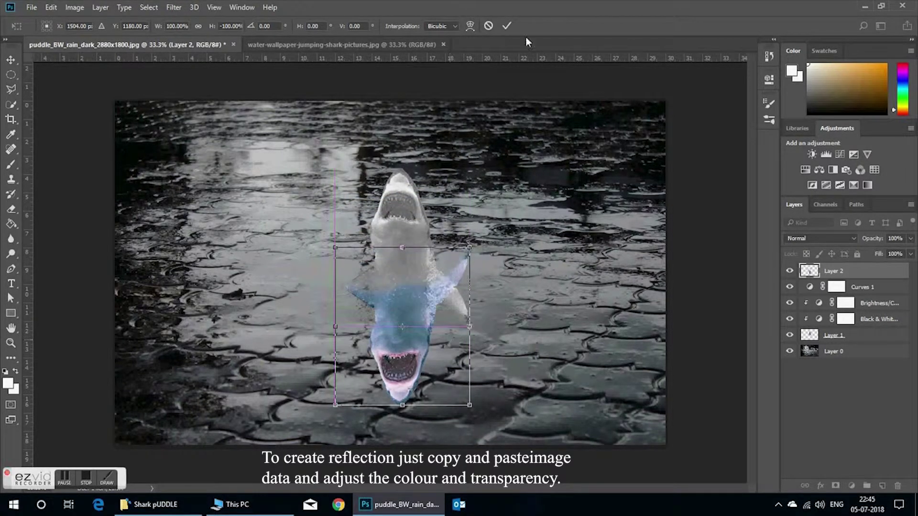
pyautogui.click(507, 26)
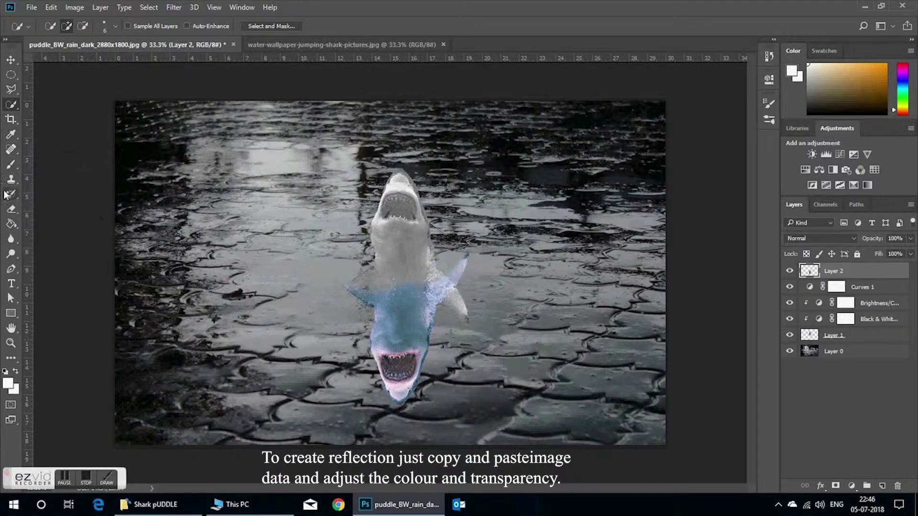
# Erase the reflected shark's fin tip and head, fading out the bottom of the reflection.
pyautogui.click(11, 209)
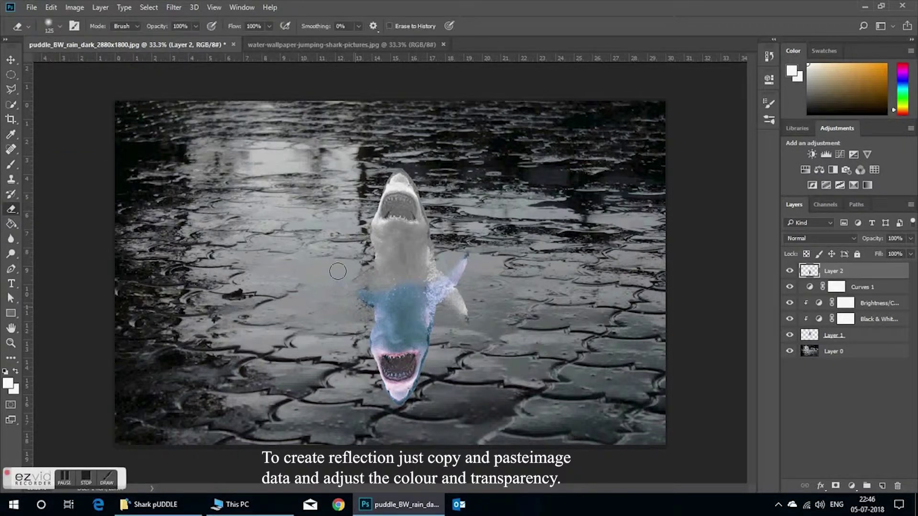
pyautogui.moveTo(466, 270)
pyautogui.mouseDown()
pyautogui.moveTo(472, 306)
pyautogui.moveTo(458, 269)
pyautogui.mouseUp()
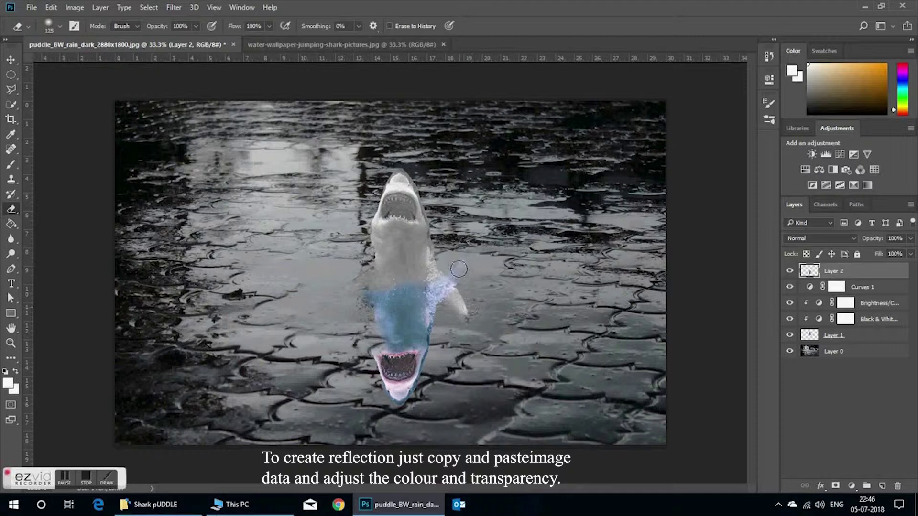
pyautogui.moveTo(445, 378)
pyautogui.mouseDown()
pyautogui.moveTo(335, 385)
pyautogui.moveTo(401, 351)
pyautogui.moveTo(411, 330)
pyautogui.mouseUp()
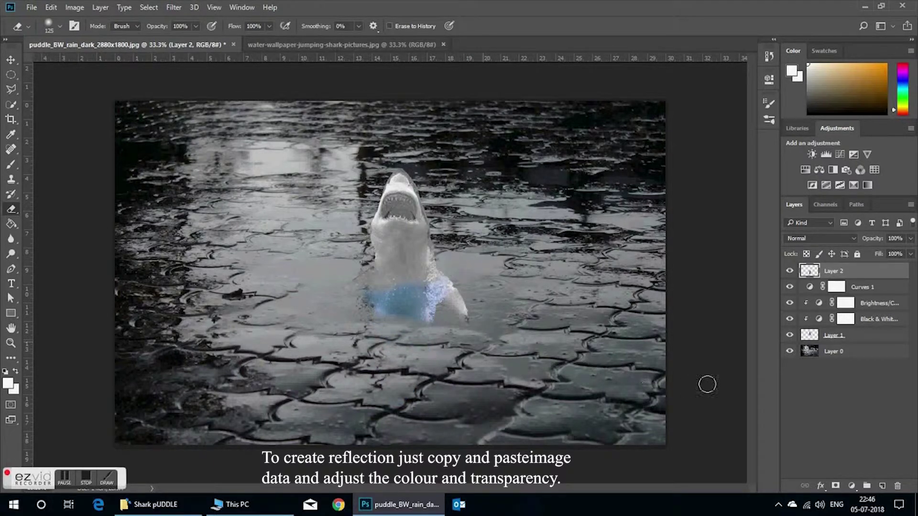
pyautogui.hotkey('ctrl', 'alt', 'z')
pyautogui.hotkey('ctrl', 'alt', 'z')
pyautogui.hotkey('ctrl', 'shift', 'z')
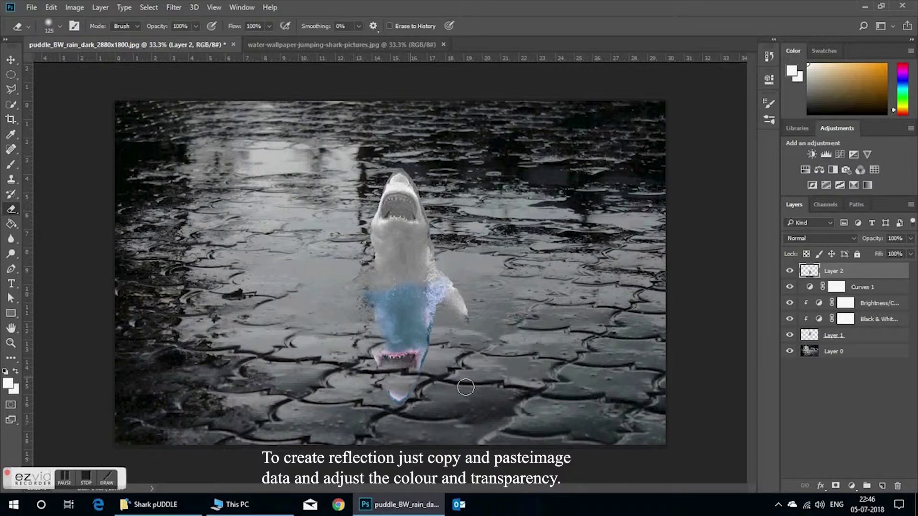
pyautogui.moveTo(421, 366)
pyautogui.mouseDown()
pyautogui.moveTo(450, 346)
pyautogui.moveTo(363, 343)
pyautogui.moveTo(402, 339)
pyautogui.moveTo(344, 333)
pyautogui.moveTo(506, 353)
pyautogui.moveTo(389, 324)
pyautogui.moveTo(415, 336)
pyautogui.moveTo(453, 335)
pyautogui.mouseUp()
# Try 63% opacity on the reflection, undo it, and erase the band above the flipped head.
pyautogui.click(911, 239)
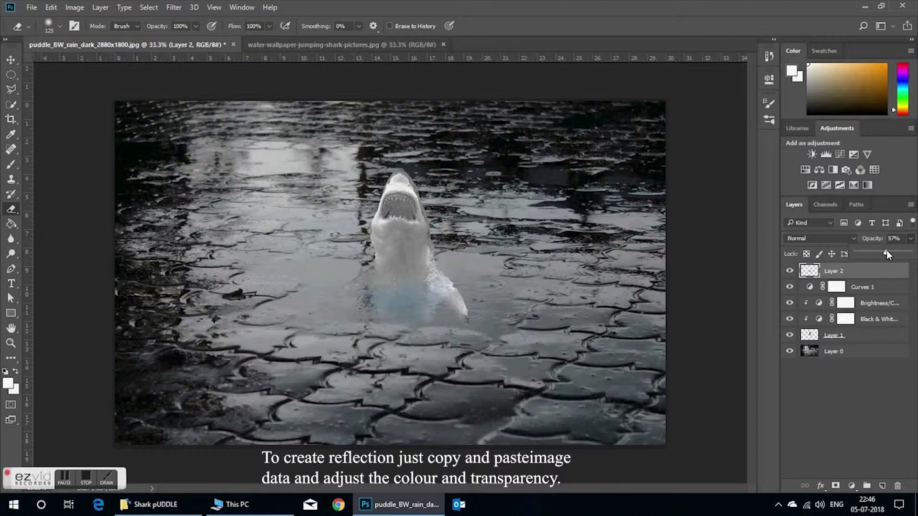
pyautogui.moveTo(894, 251); pyautogui.dragTo(900, 251)
pyautogui.hotkey('ctrl', 'alt', 'z')
pyautogui.hotkey('ctrl', 'alt', 'z')
pyautogui.moveTo(353, 353)
pyautogui.mouseDown()
pyautogui.moveTo(383, 333)
pyautogui.moveTo(412, 334)
pyautogui.moveTo(434, 342)
pyautogui.moveTo(353, 350)
pyautogui.moveTo(479, 362)
pyautogui.moveTo(448, 362)
pyautogui.moveTo(383, 405)
pyautogui.mouseUp()
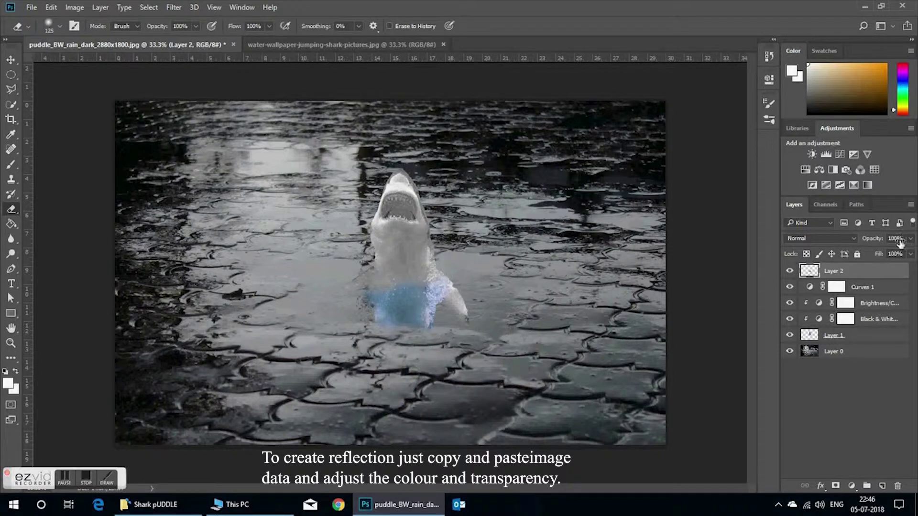
pyautogui.hotkey('ctrl', 't')
pyautogui.click(507, 26)
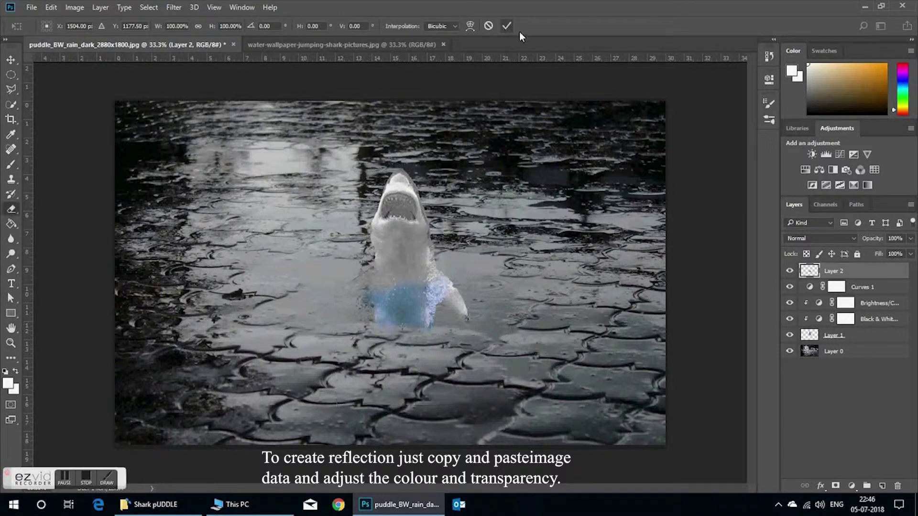
# Move the reflection layer (Layer 2) below Layer 1 and raise its opacity to 88%.
pyautogui.click(910, 239)
pyautogui.moveTo(886, 254); pyautogui.dragTo(864, 343)
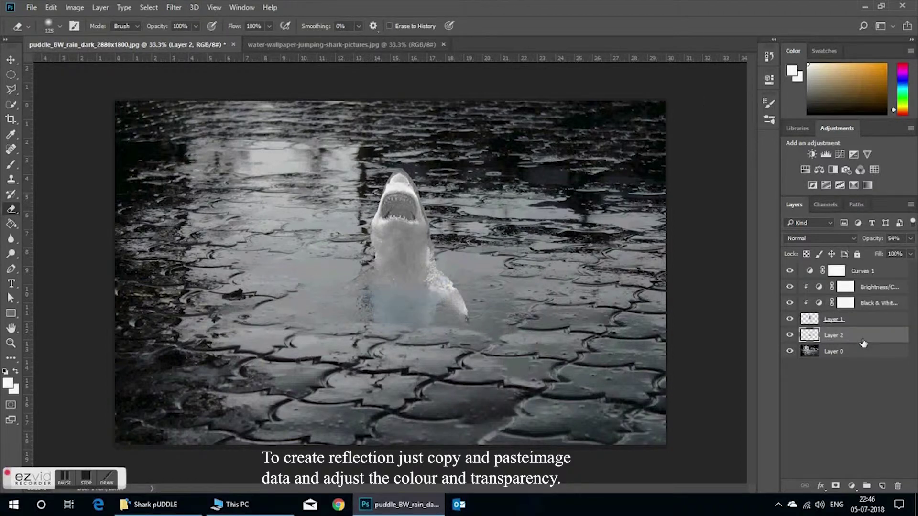
pyautogui.click(910, 239)
pyautogui.moveTo(891, 251); pyautogui.dragTo(910, 256)
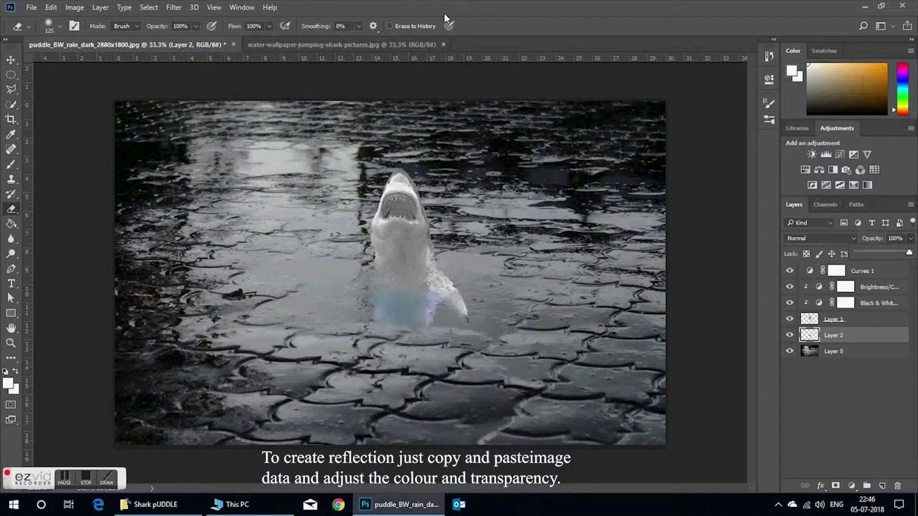
# Add a Black & White adjustment clipped to Layer 2 to grey the reflection.
pyautogui.click(833, 170)
pyautogui.click(670, 271)
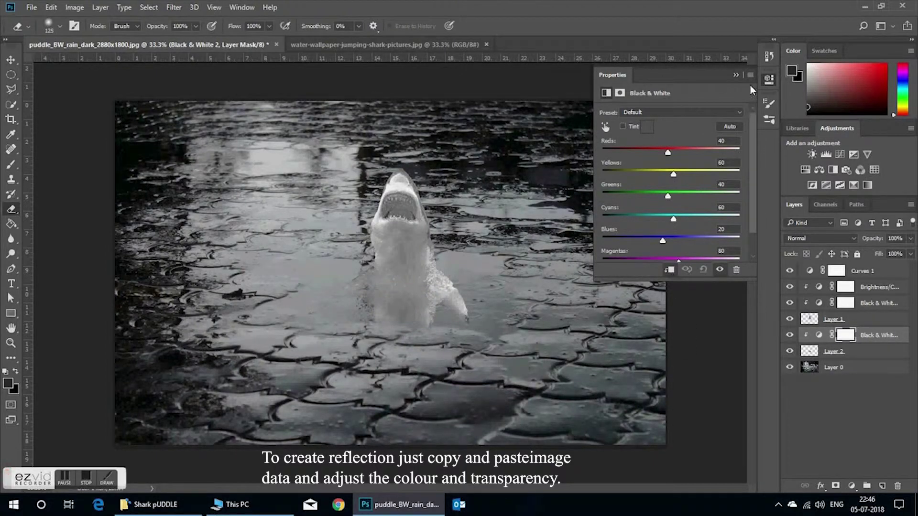
pyautogui.click(735, 76)
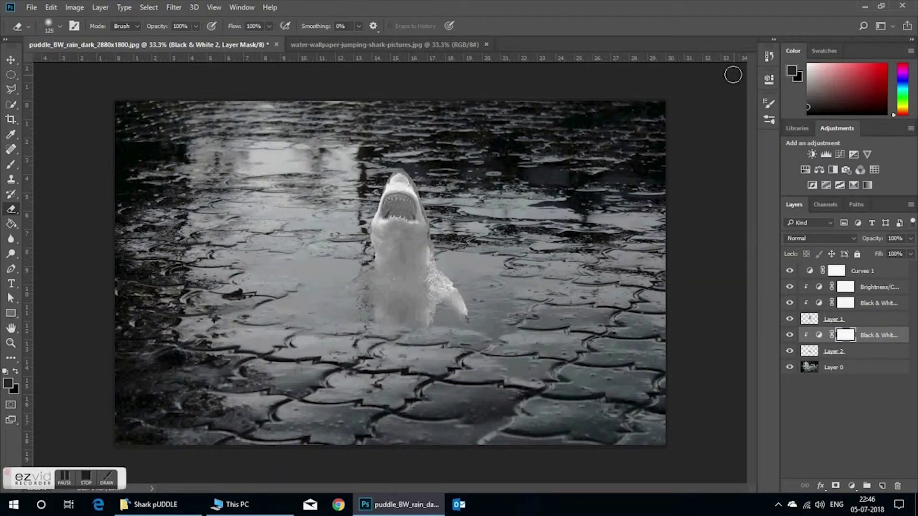
# Add an empty Layer 3 above Curves 1 and swap the foreground and background colours.
pyautogui.click(854, 273)
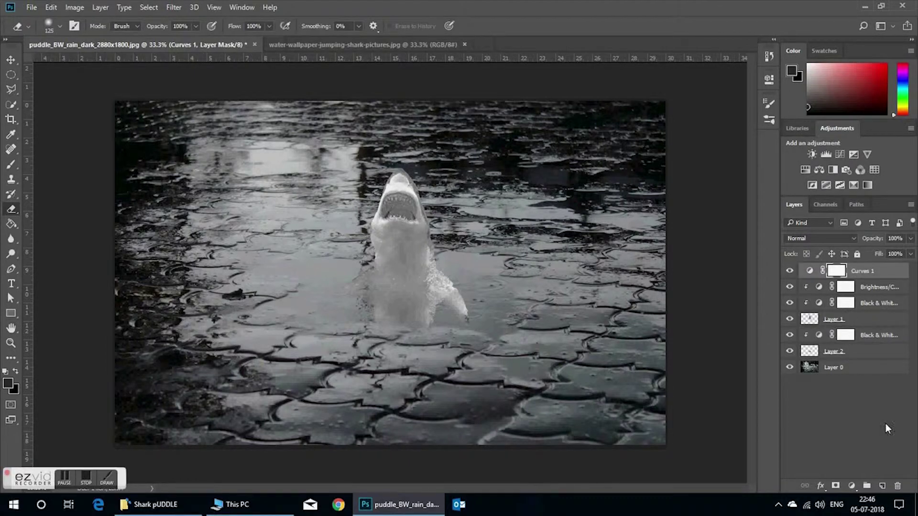
pyautogui.click(879, 485)
pyautogui.press('x')
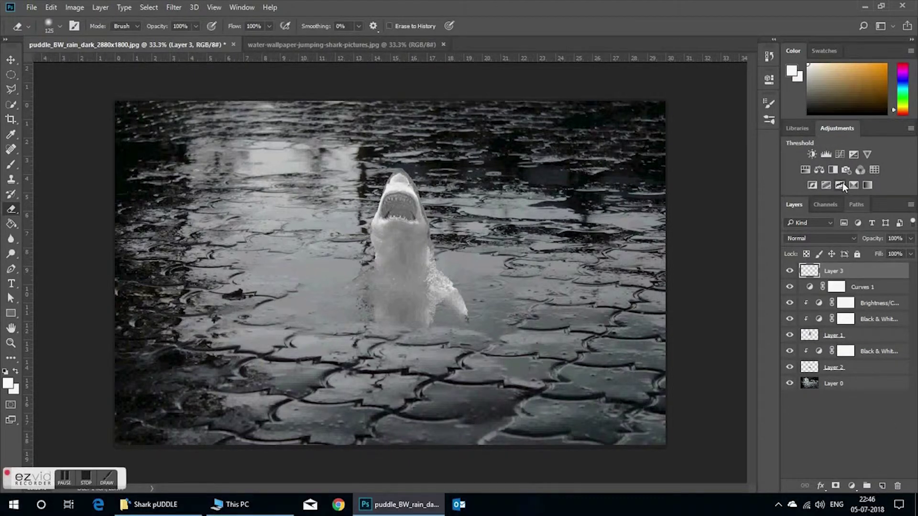
# Add a Hue/Saturation adjustment on top of the stack with saturation at +57.
pyautogui.click(806, 170)
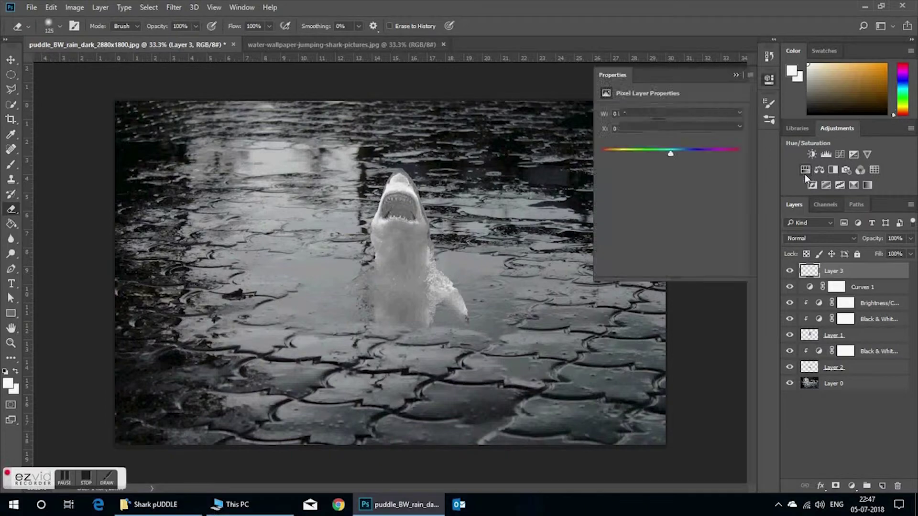
pyautogui.moveTo(671, 175); pyautogui.dragTo(680, 192)
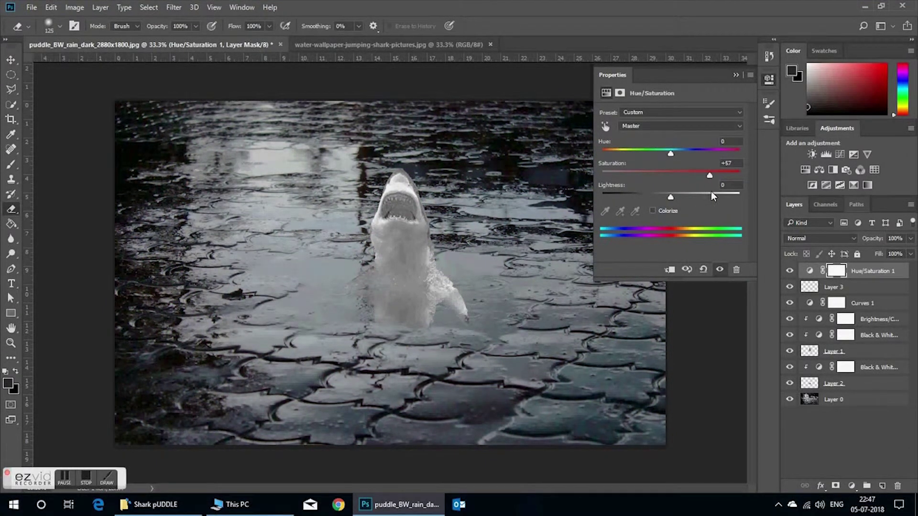
pyautogui.click(734, 76)
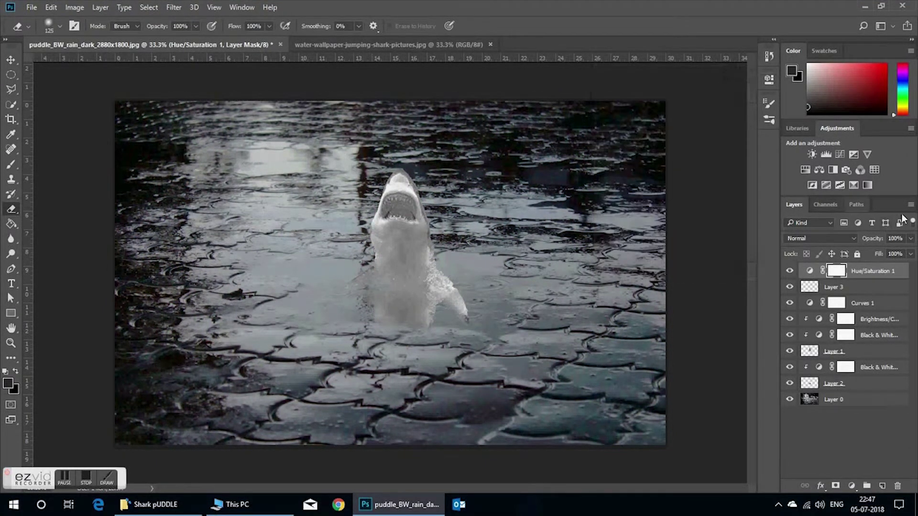